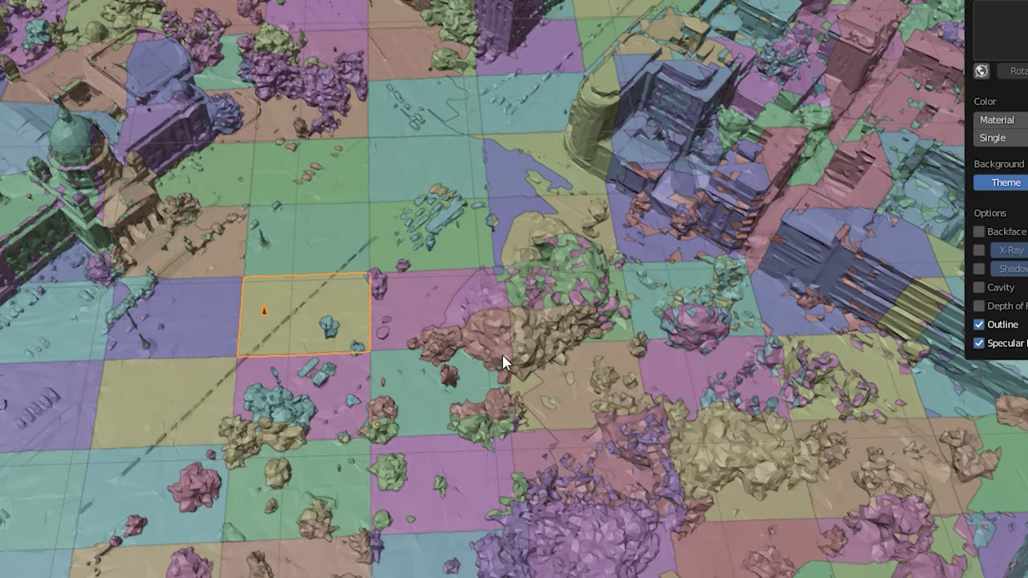
Tilt the view for an oblique look at the textured city and its blue route
{"action": "mouse_move", "coordinate": [502, 356]}
{"action": "middle_mouse_down"}
{"action": "mouse_move", "coordinate": [578, 294]}
{"action": "mouse_move", "coordinate": [653, 275]}
{"action": "mouse_move", "coordinate": [664, 294]}
{"action": "middle_mouse_up"}
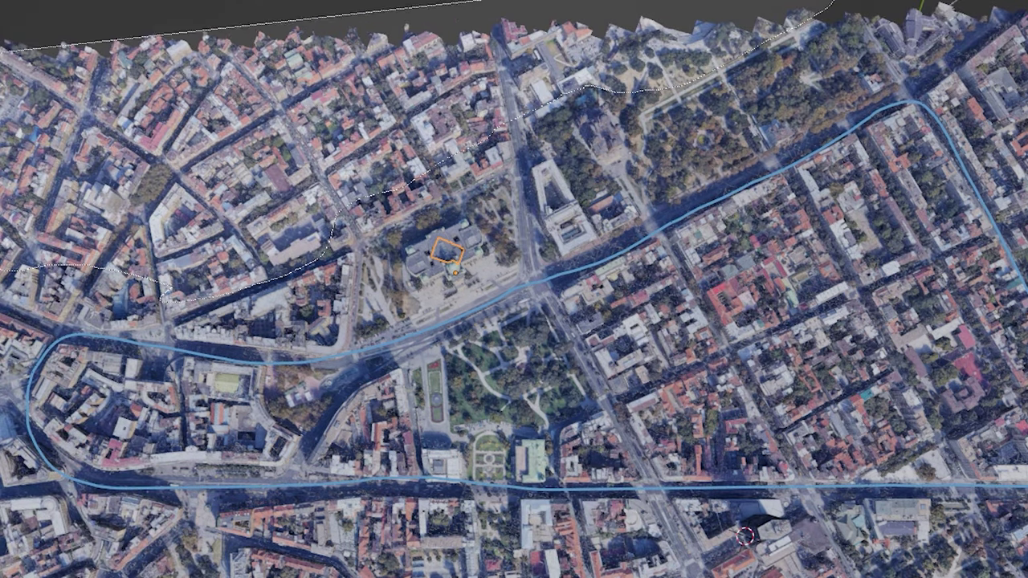
Delete the outlying city tiles at the upper left and the scene cameras
{"action": "left_click", "coordinate": [119, 66]}
{"action": "key", "text": "x"}
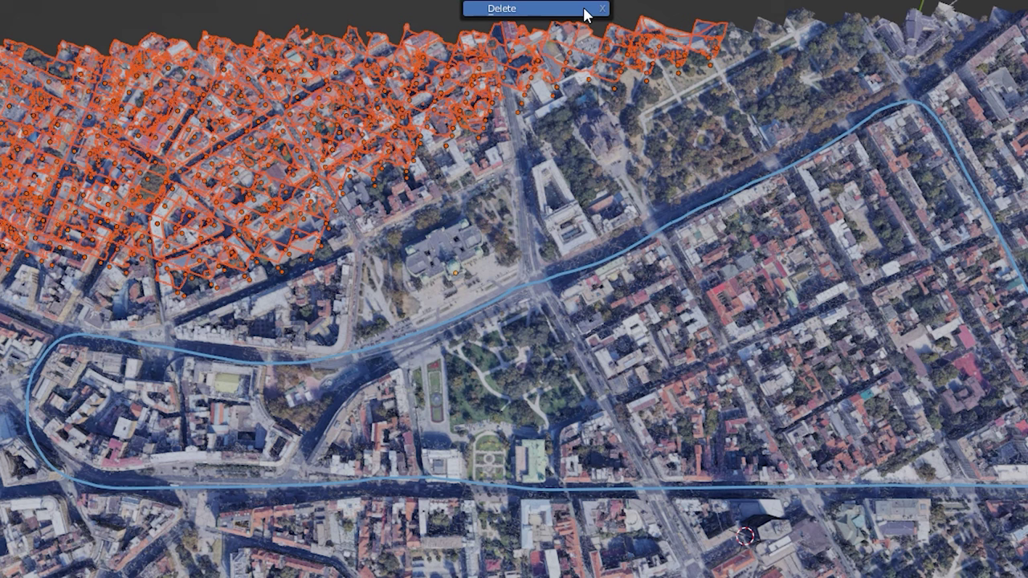
{"action": "left_click", "coordinate": [575, 9]}
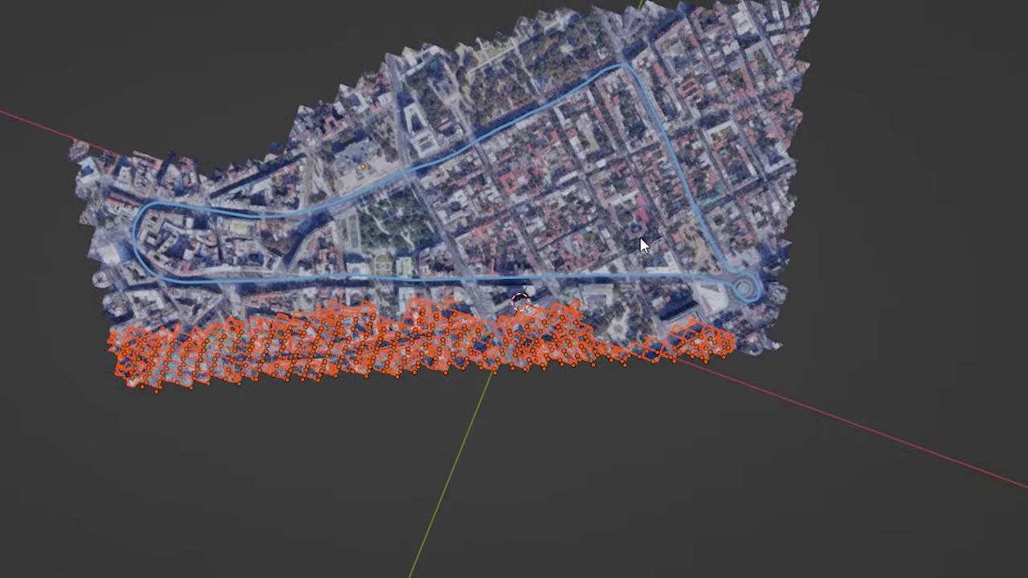
{"action": "scroll", "coordinate": [504, 283], "scroll_direction": "up", "scroll_amount": 2}
{"action": "key", "text": "x"}
{"action": "left_click", "coordinate": [505, 279]}
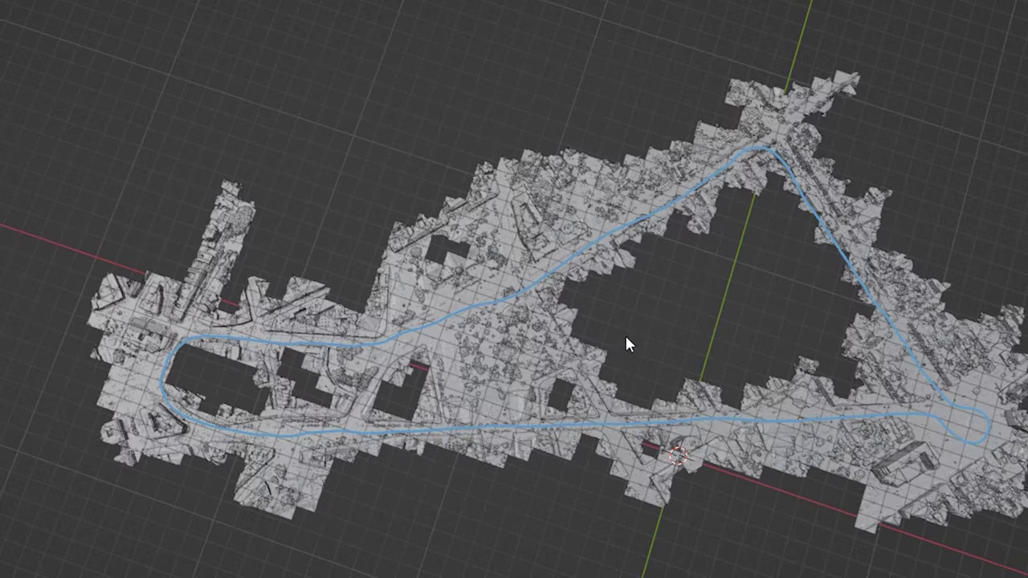
Bring the route's left loop into view and select the whole remaining city mesh in Edit Mode
{"action": "scroll", "coordinate": [721, 293], "scroll_direction": "up", "scroll_amount": 3}
{"action": "middle_click_drag", "start_coordinate": [696, 295], "coordinate": [416, 314]}
{"action": "key", "text": "Tab"}
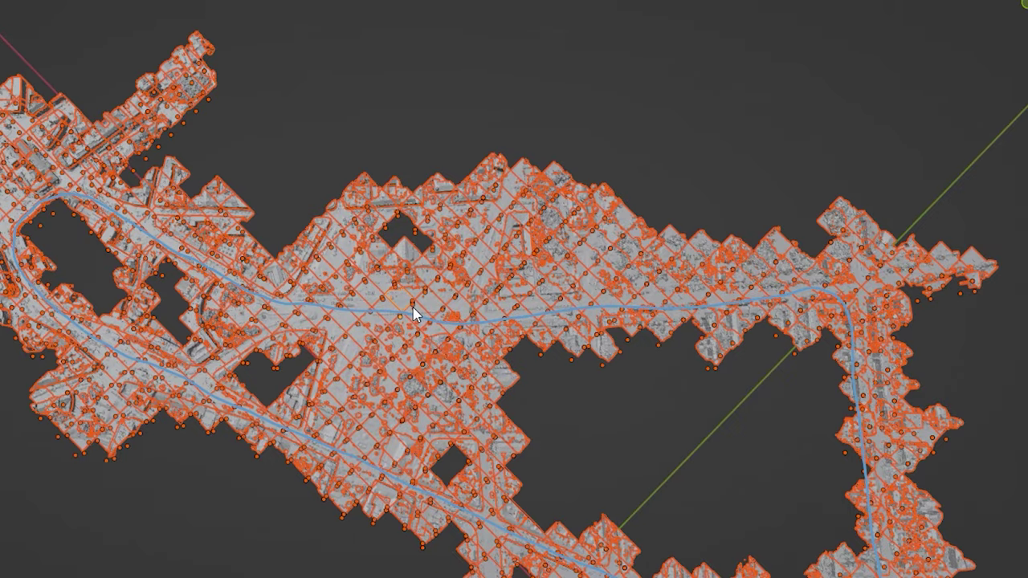
{"action": "key", "text": "Tab"}
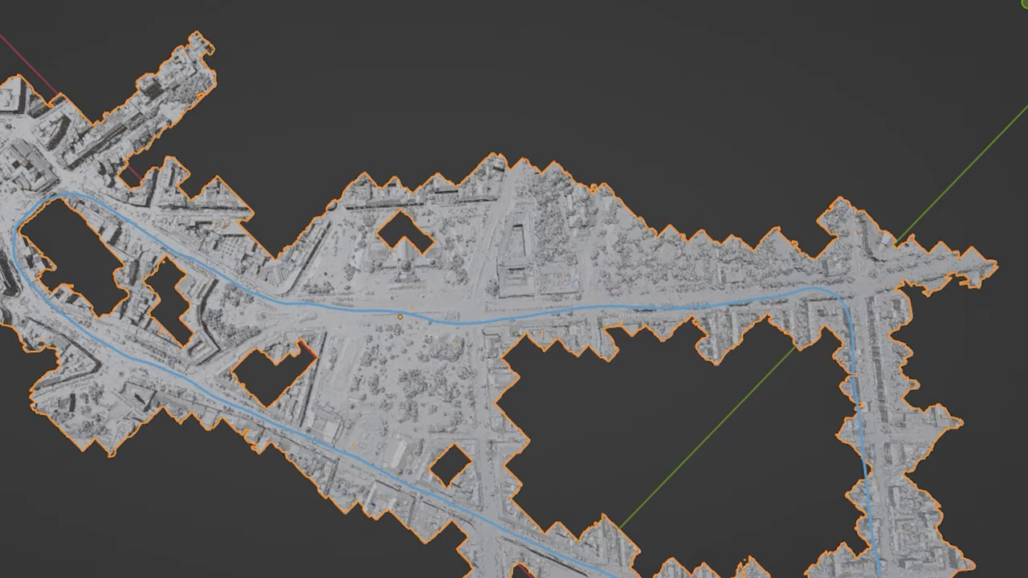
Measure the boulevard as 0.62 m in Blender and as 24.52 m on the satellite map
{"action": "middle_click_drag", "start_coordinate": [497, 379], "coordinate": [594, 345]}
{"action": "left_click_drag", "start_coordinate": [458, 299], "coordinate": [675, 480]}
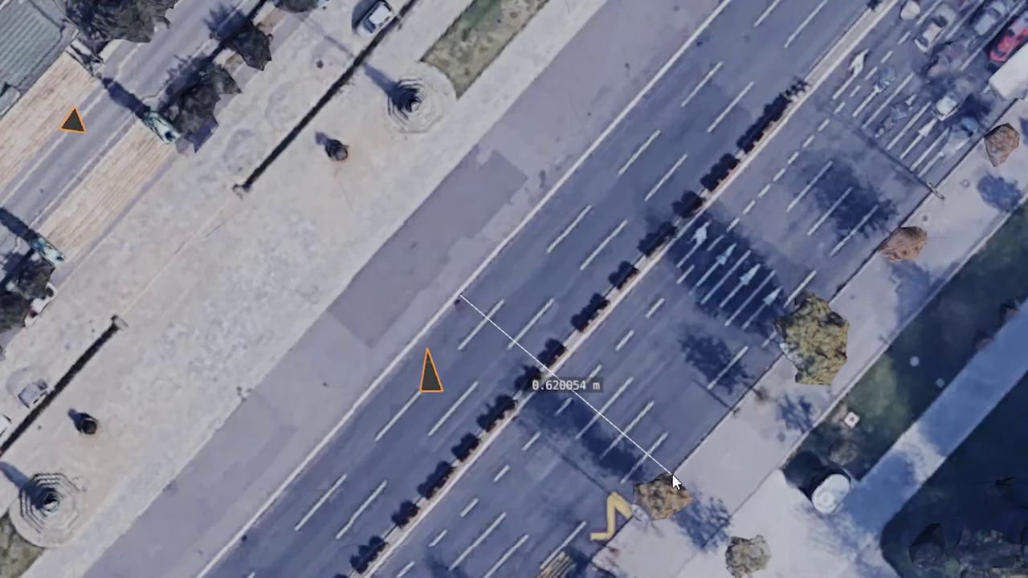
{"action": "scroll", "coordinate": [688, 340], "scroll_direction": "down", "scroll_amount": 3}
{"action": "scroll", "coordinate": [613, 374], "scroll_direction": "up", "scroll_amount": 5}
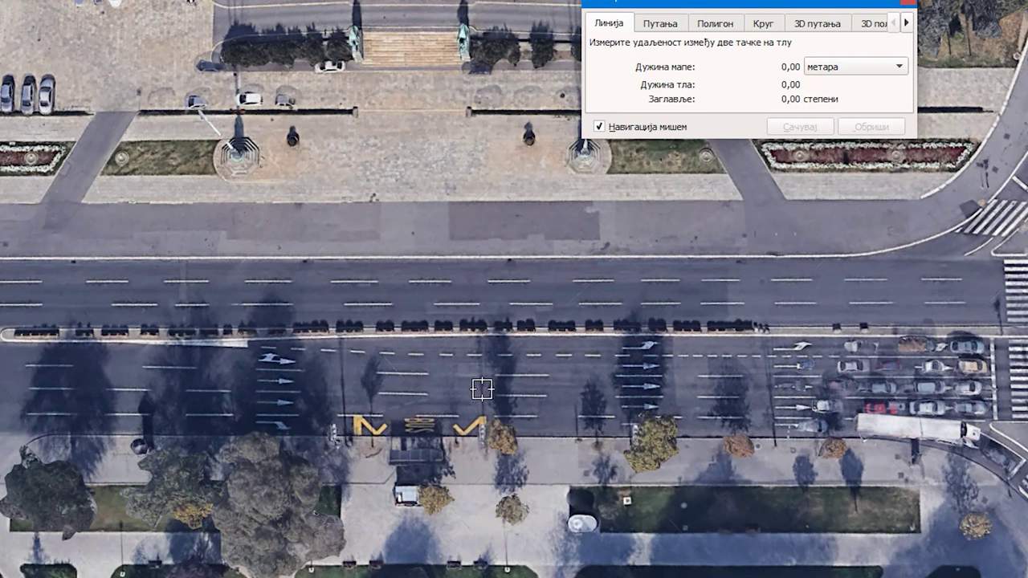
{"action": "left_click", "coordinate": [529, 437]}
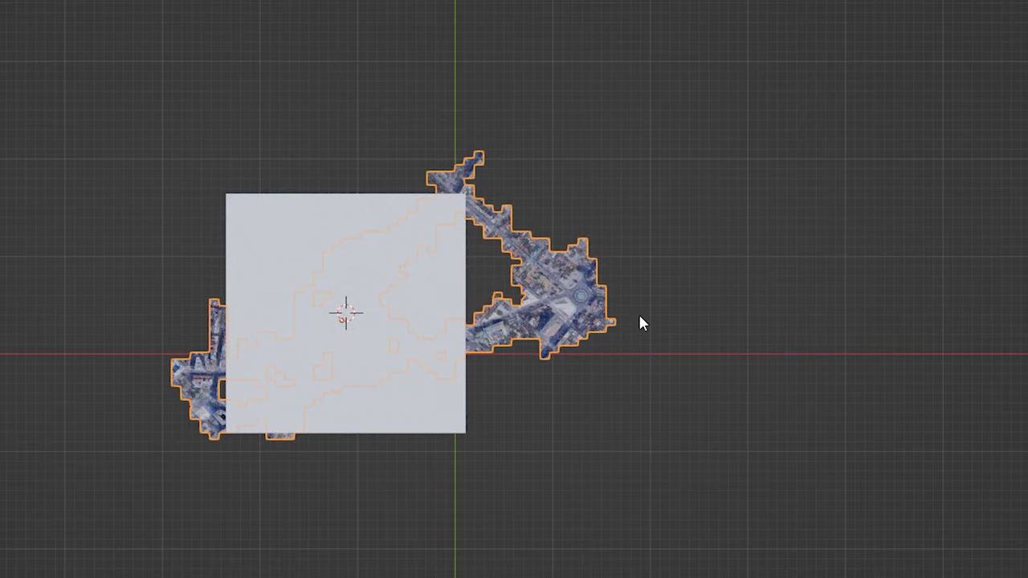
Scale the city mesh up, then re-measure the road at 24.56 m against the real 24.52 m
{"action": "key", "text": "s"}
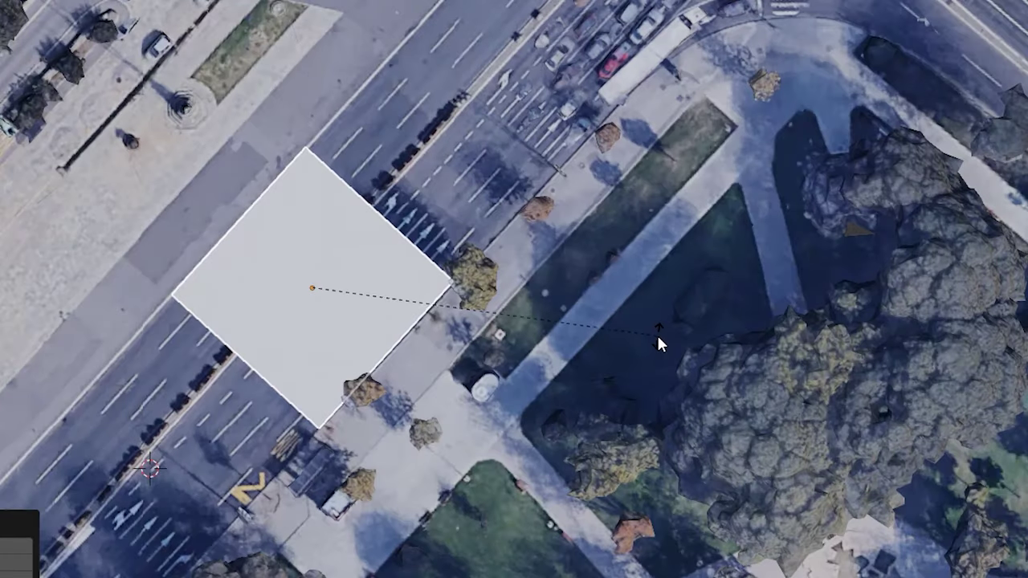
{"action": "left_click", "coordinate": [659, 341]}
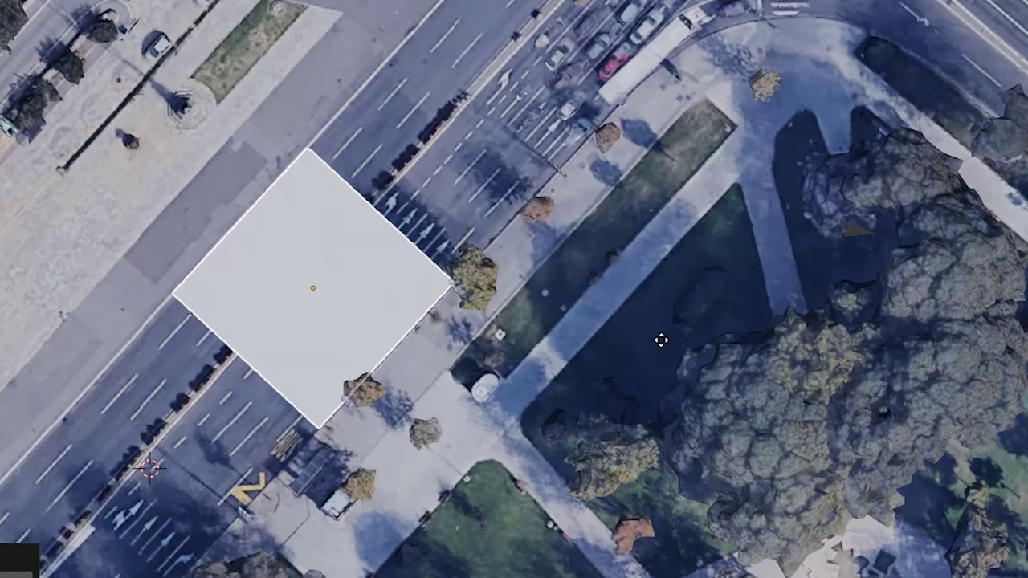
{"action": "key", "text": "g"}
{"action": "left_click_drag", "start_coordinate": [337, 306], "coordinate": [408, 381]}
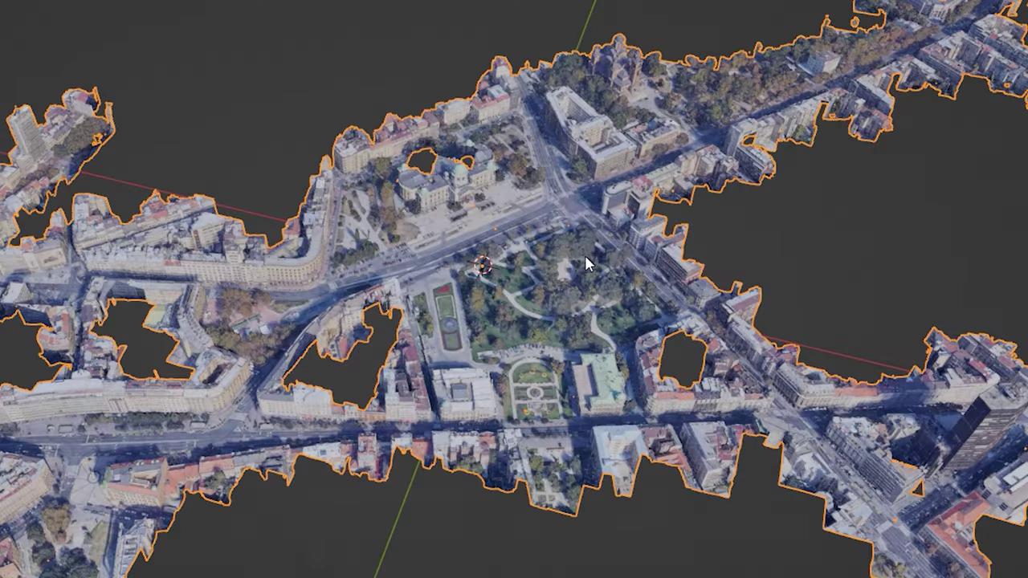
{"action": "scroll", "coordinate": [586, 257], "scroll_direction": "up", "scroll_amount": 4}
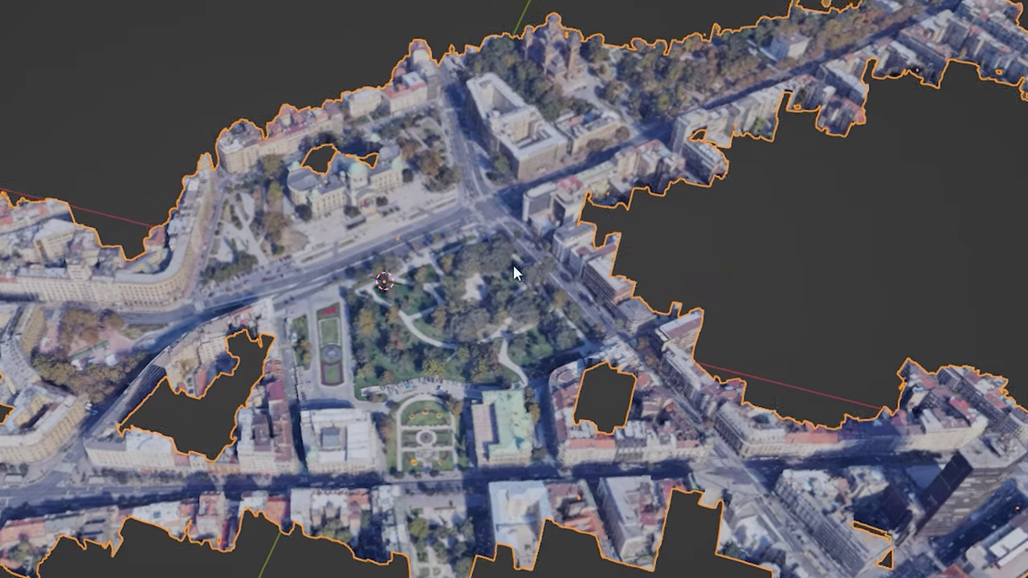
Move the city mesh to a new spot and lasso-select the faces around the track
{"action": "key", "text": "g"}
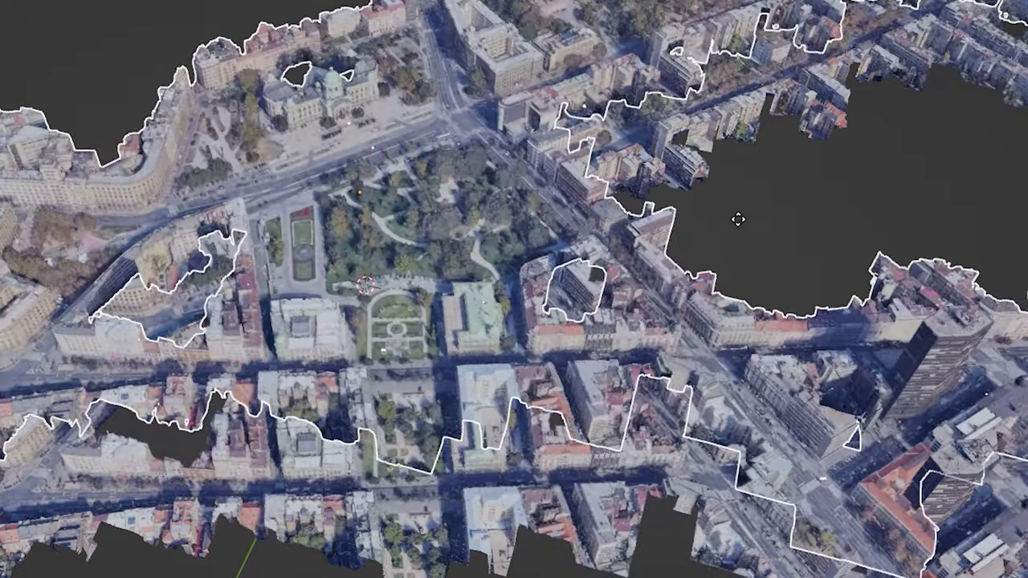
{"action": "left_click", "coordinate": [733, 216]}
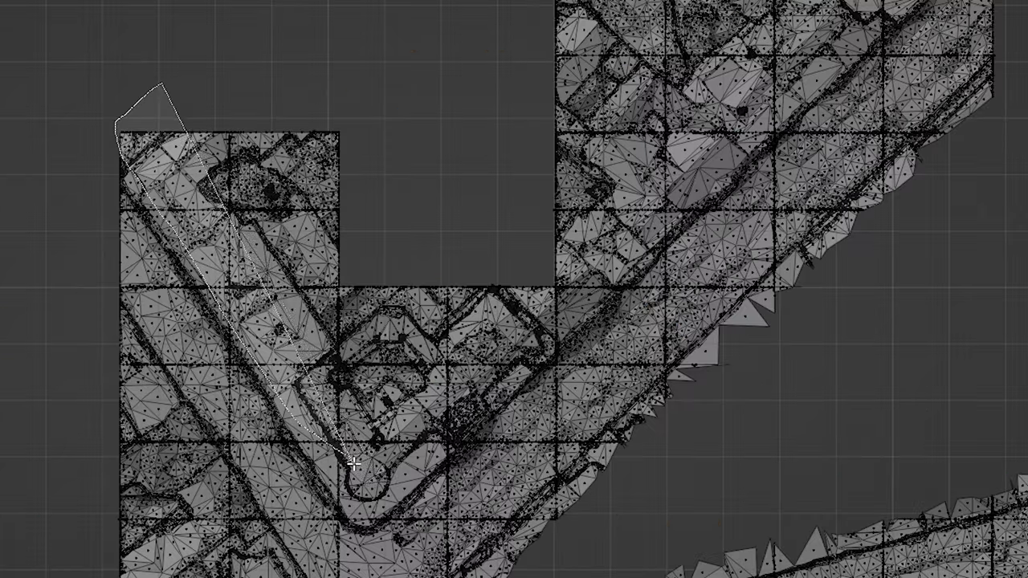
{"action": "mouse_move", "coordinate": [116, 124]}
{"action": "left_mouse_down"}
{"action": "mouse_move", "coordinate": [471, 402]}
{"action": "mouse_move", "coordinate": [887, 12]}
{"action": "mouse_move", "coordinate": [120, 125]}
{"action": "left_mouse_up"}
{"action": "mouse_move", "coordinate": [482, 265]}
{"action": "middle_mouse_down"}
{"action": "mouse_move", "coordinate": [543, 259]}
{"action": "mouse_move", "coordinate": [500, 292]}
{"action": "mouse_move", "coordinate": [445, 264]}
{"action": "mouse_move", "coordinate": [297, 379]}
{"action": "middle_mouse_up"}
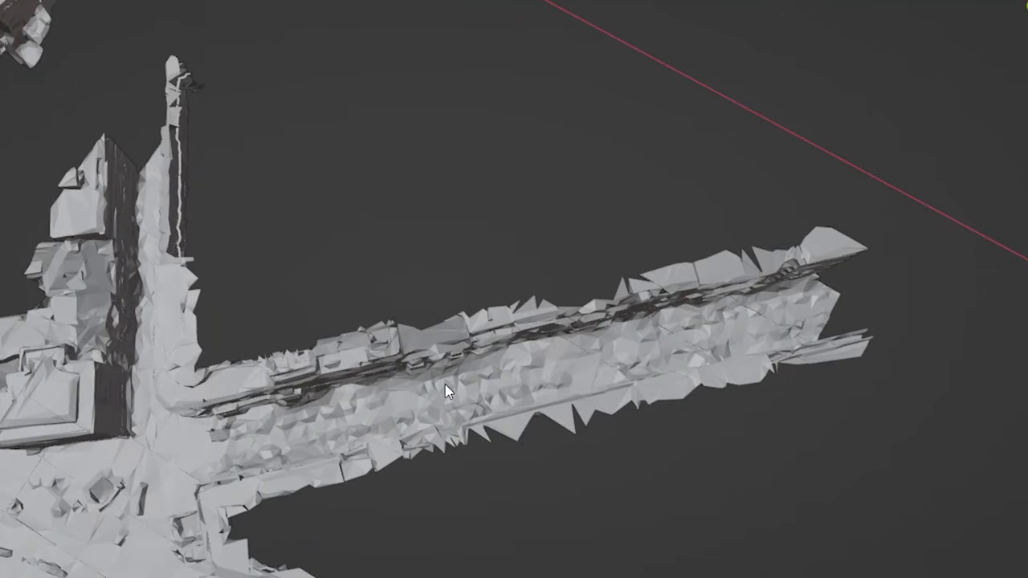
Select the trimmed city object and tilt the view into perspective over the street
{"action": "left_click", "coordinate": [447, 381]}
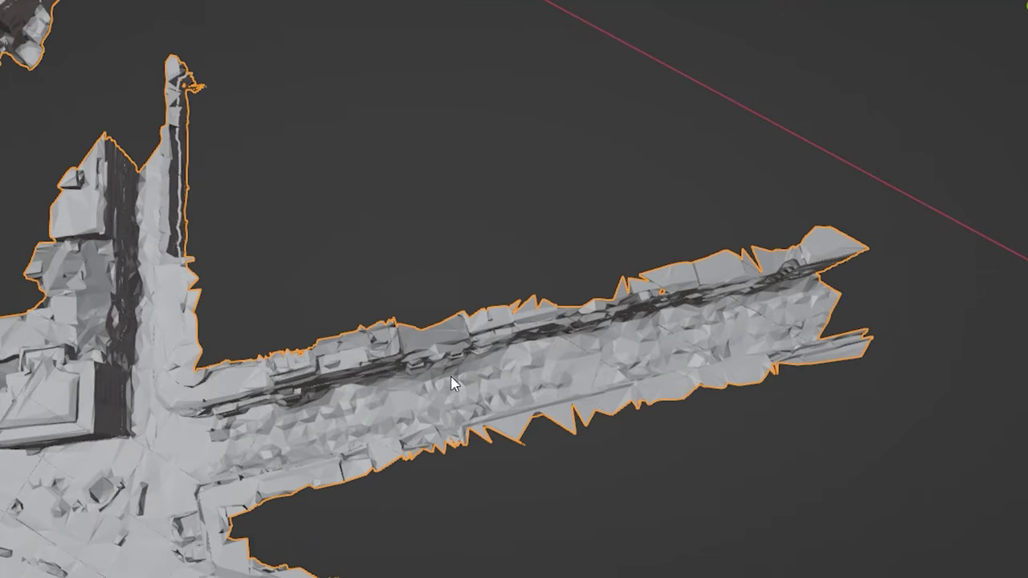
{"action": "middle_click_drag", "start_coordinate": [459, 371], "coordinate": [490, 359]}
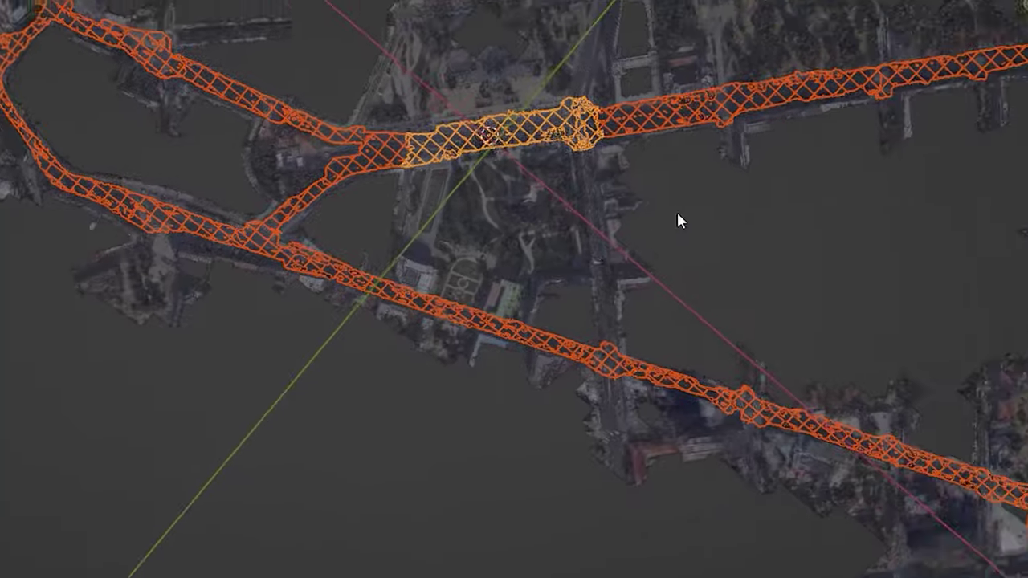
{"action": "middle_click_drag", "start_coordinate": [676, 221], "coordinate": [542, 195]}
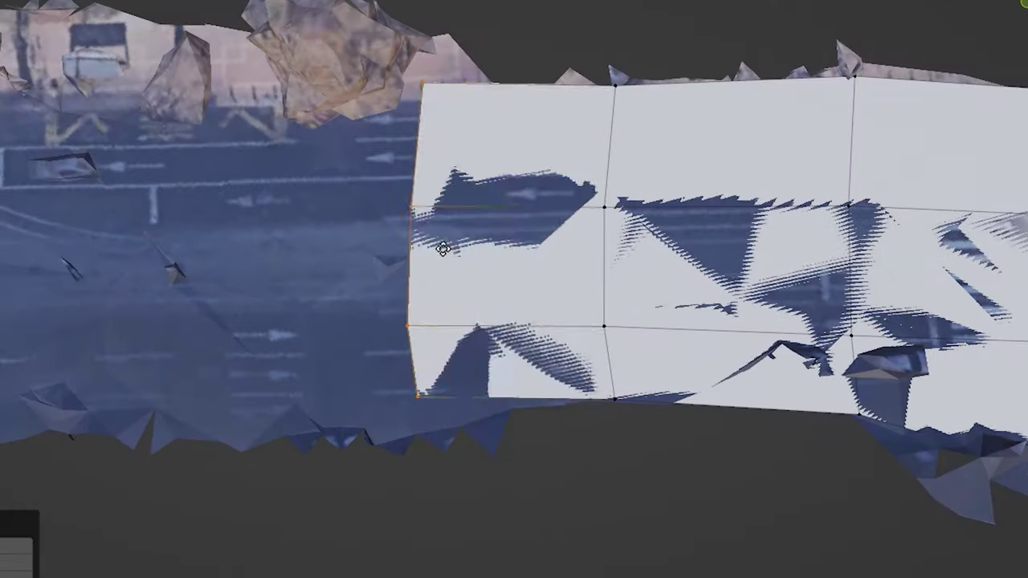
Extrude the road plane's end edge twice, adding rows of faces along the street
{"action": "key", "text": "e"}
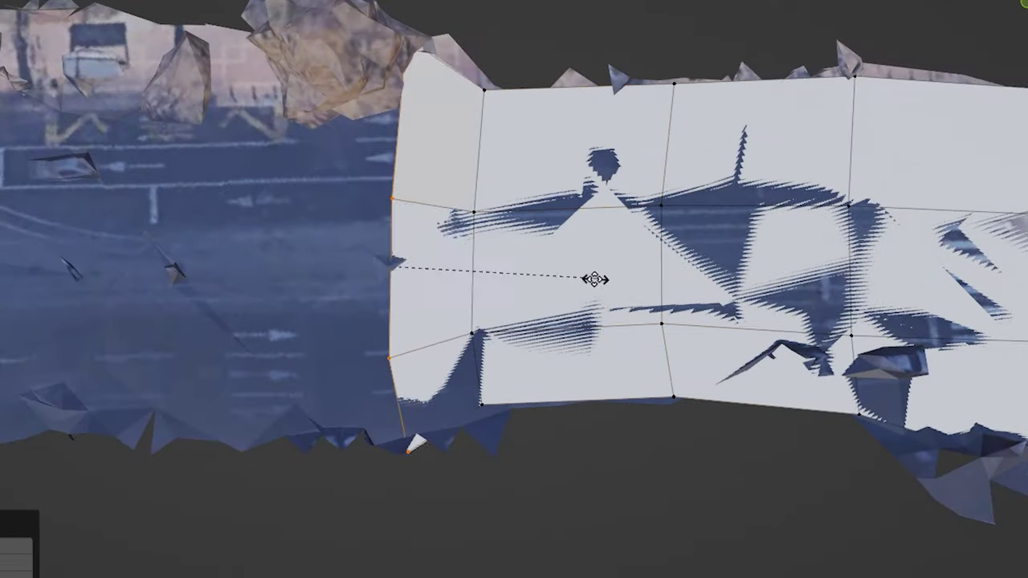
{"action": "key", "text": "e"}
{"action": "left_click", "coordinate": [314, 251]}
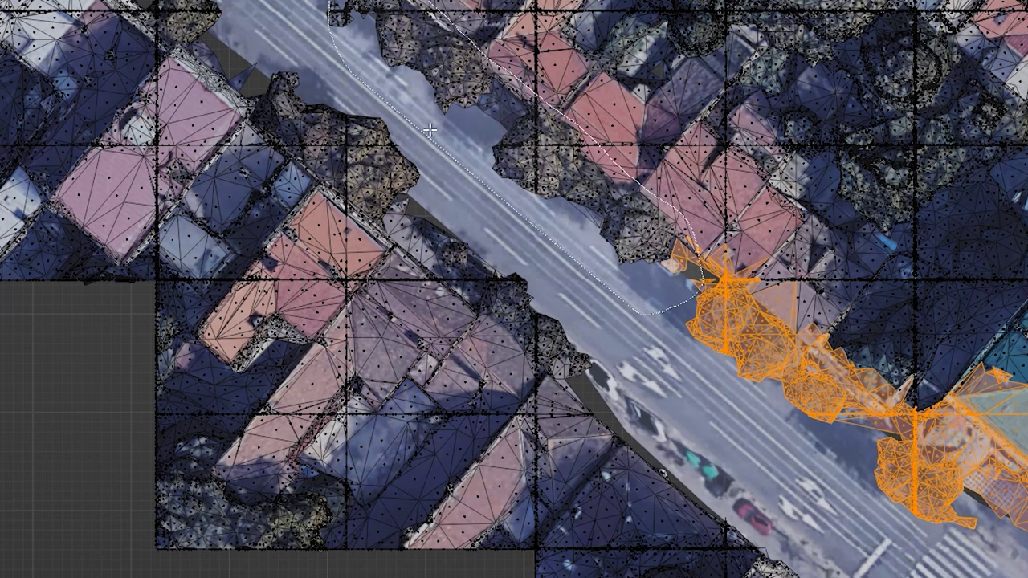
{"action": "scroll", "coordinate": [541, 385], "scroll_direction": "up", "scroll_amount": 3}
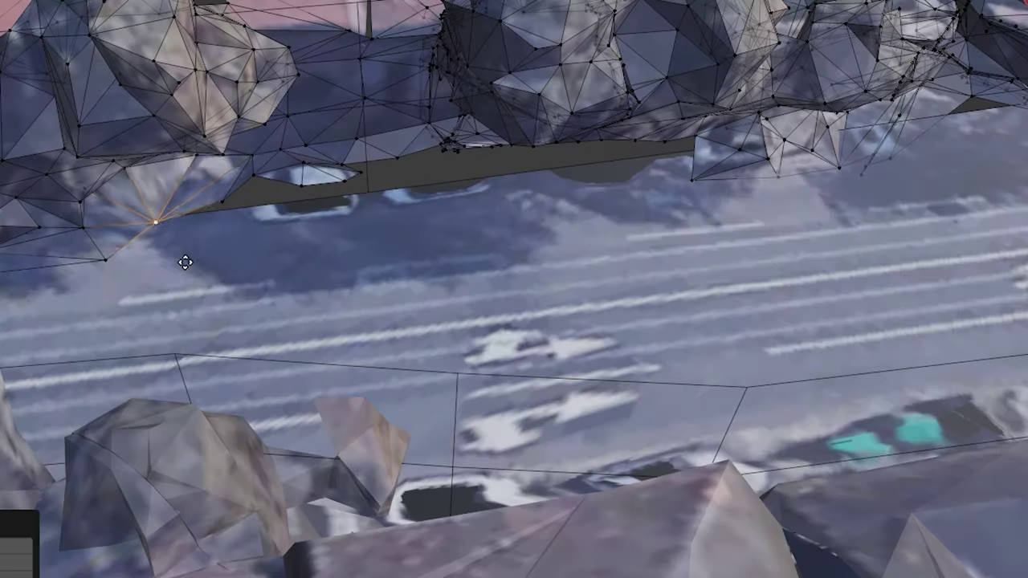
Delete and reposition stray vertices on the street mesh, then inspect the walls and tire stacks
{"action": "middle_click_drag", "start_coordinate": [184, 264], "coordinate": [241, 252]}
{"action": "middle_click_drag", "start_coordinate": [372, 214], "coordinate": [440, 184]}
{"action": "key", "text": "x"}
{"action": "middle_click_drag", "start_coordinate": [457, 232], "coordinate": [412, 234]}
{"action": "key", "text": "g"}
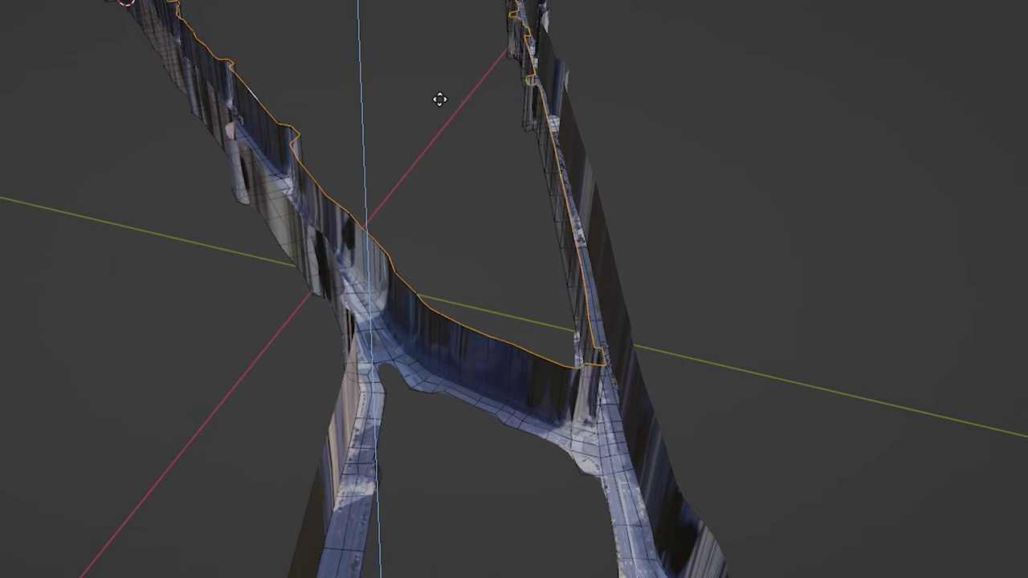
{"action": "middle_click_drag", "start_coordinate": [438, 98], "coordinate": [523, 303]}
{"action": "middle_click_drag", "start_coordinate": [505, 345], "coordinate": [498, 285]}
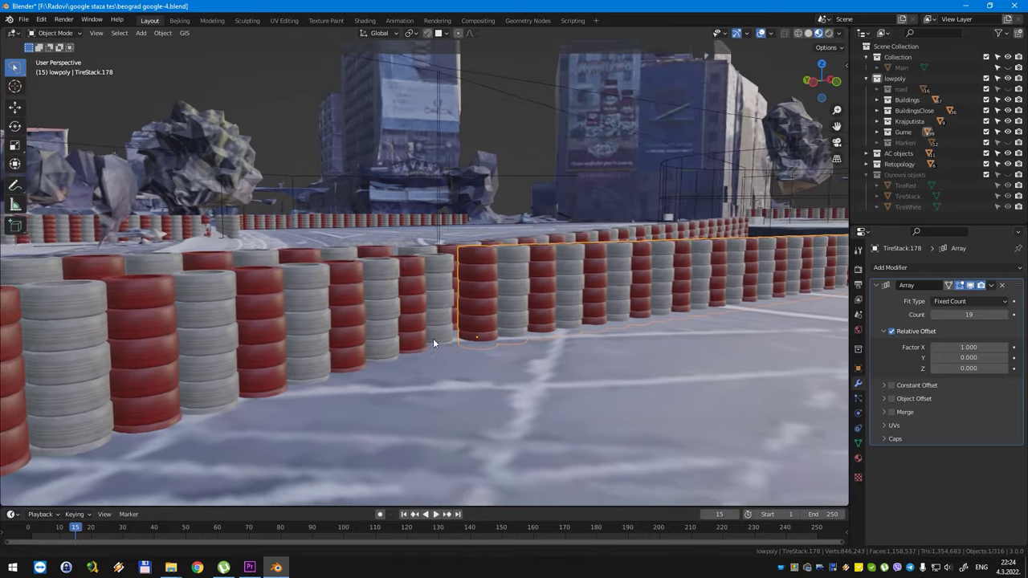
{"action": "middle_click_drag", "start_coordinate": [433, 343], "coordinate": [522, 347]}
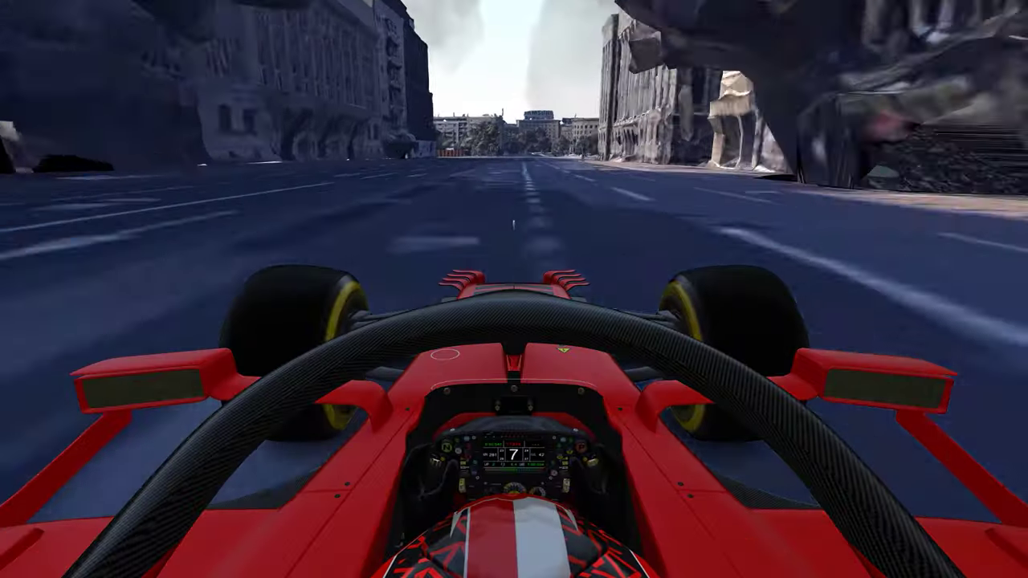